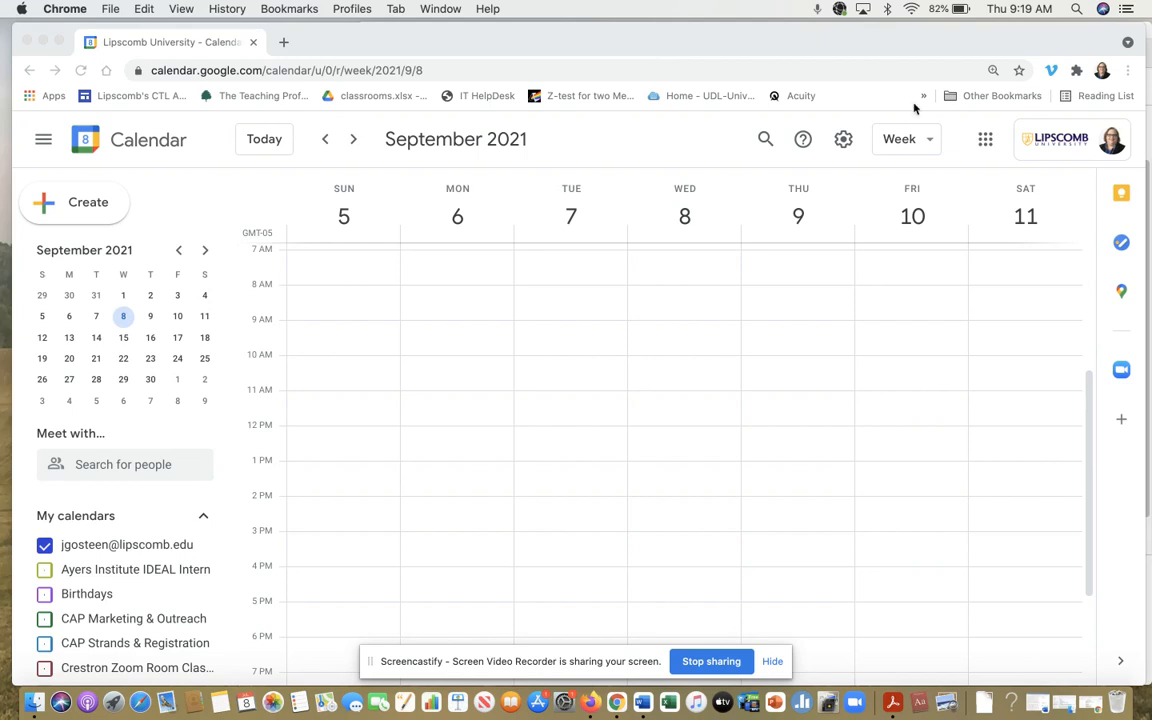
click(874, 38)
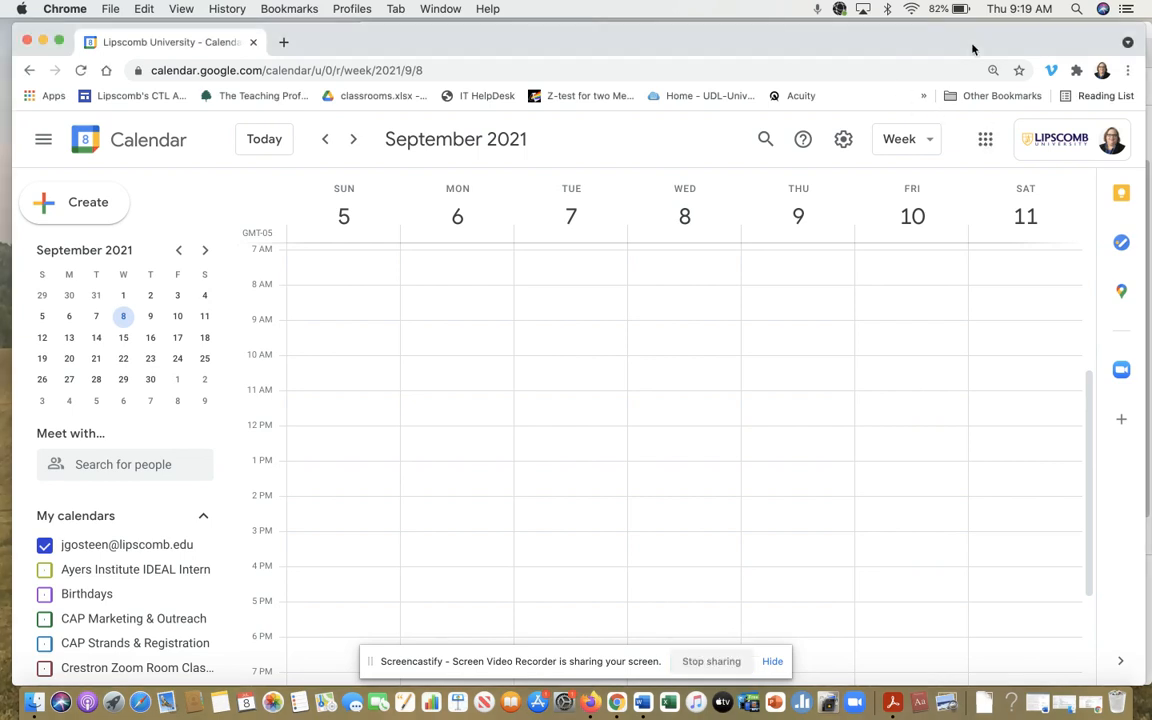
click(985, 140)
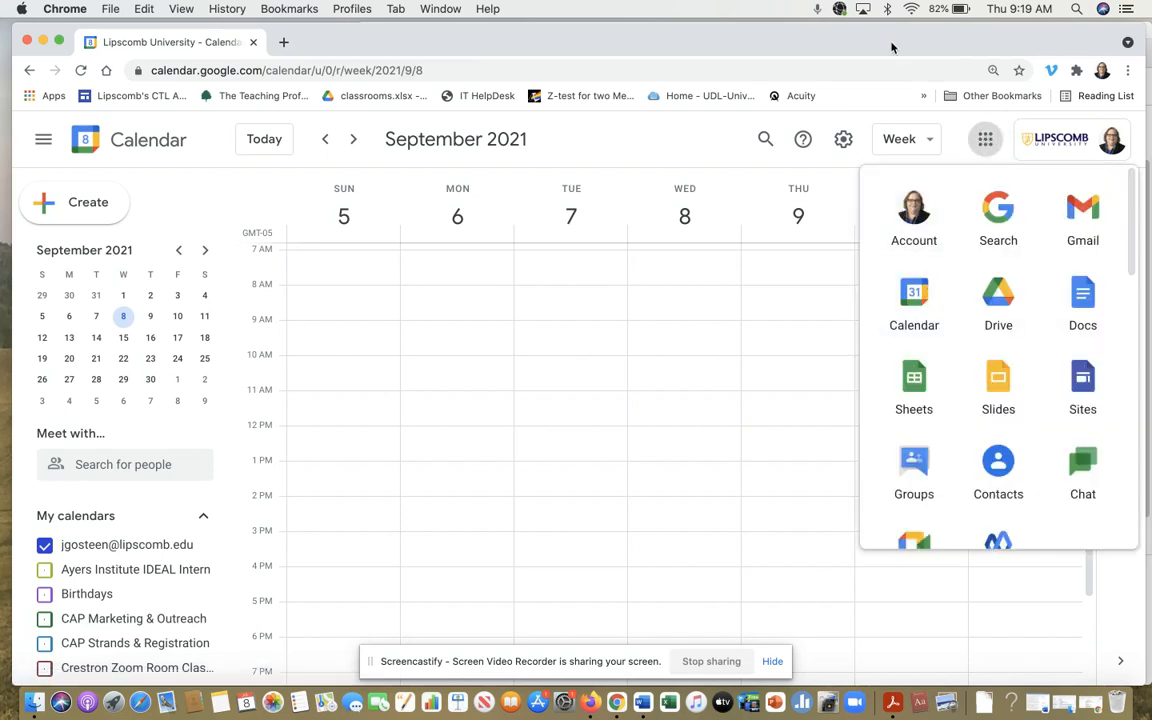
click(717, 149)
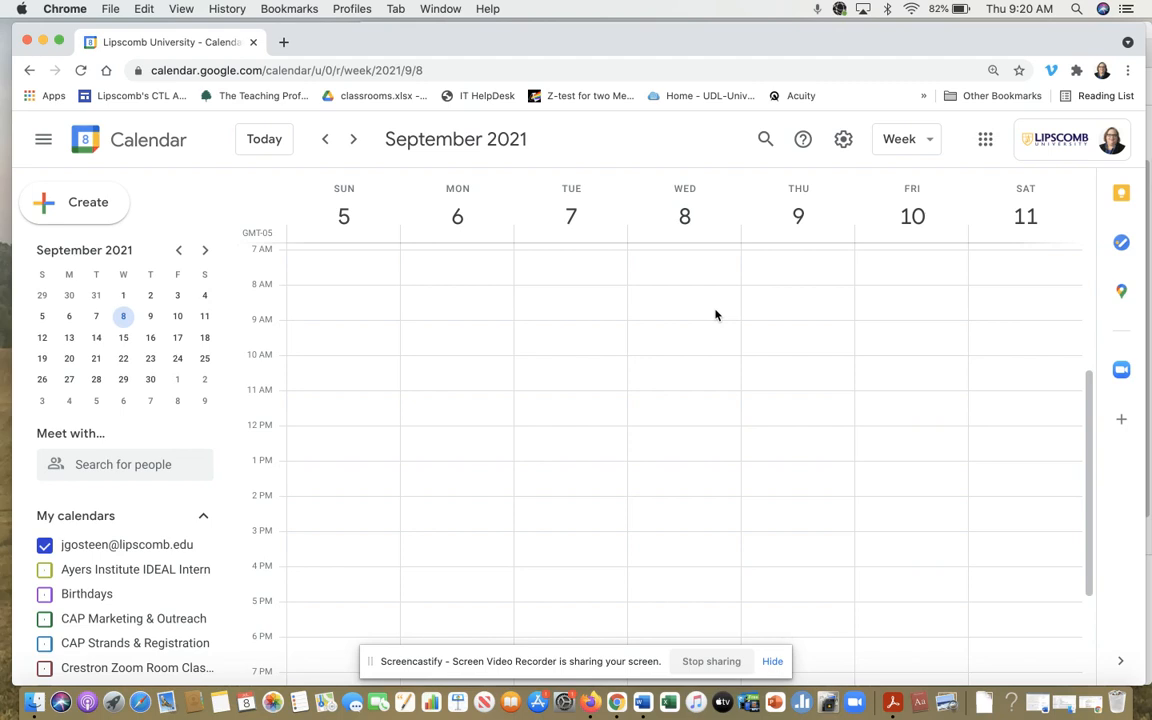
click(673, 339)
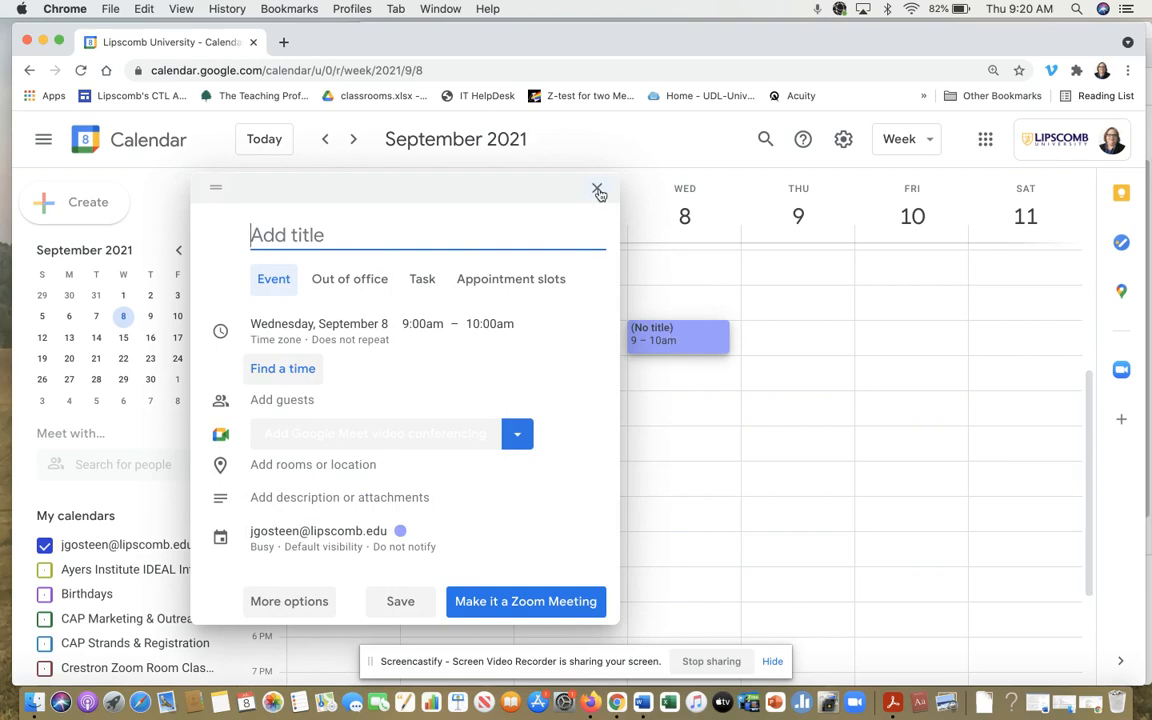
click(597, 188)
- Block out 9:00am to 11:00am on Wednesday, September 8 as appointment slots
click(699, 334)
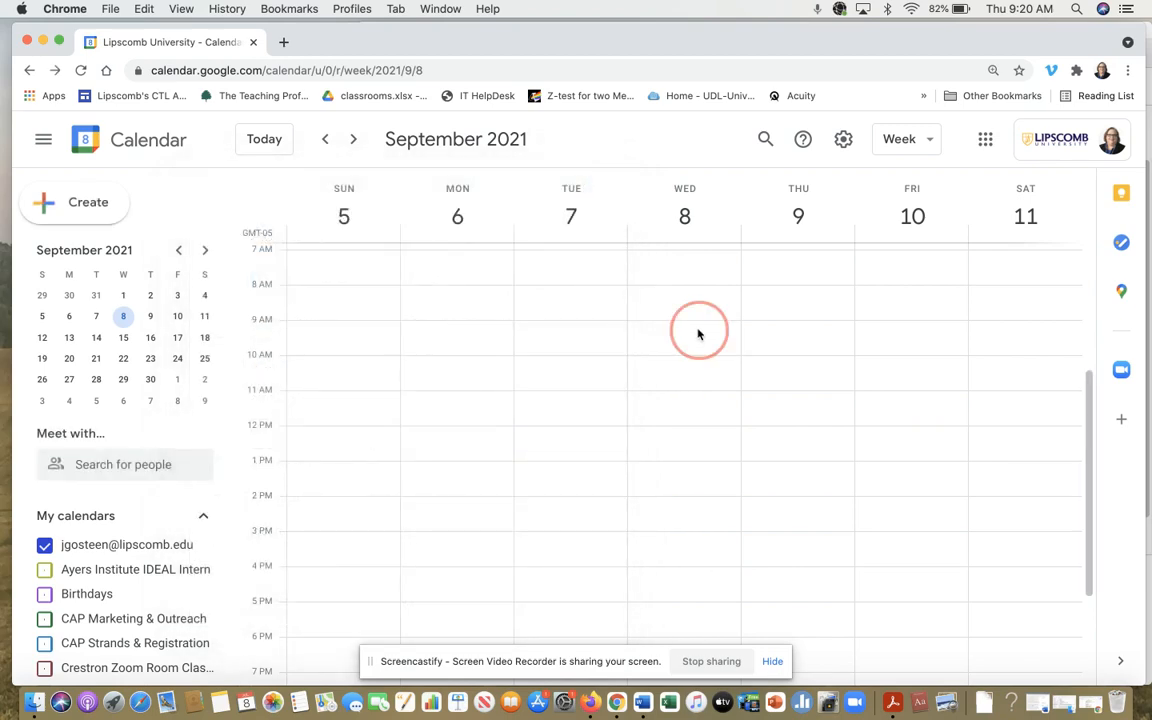
drag(699, 334, 702, 383)
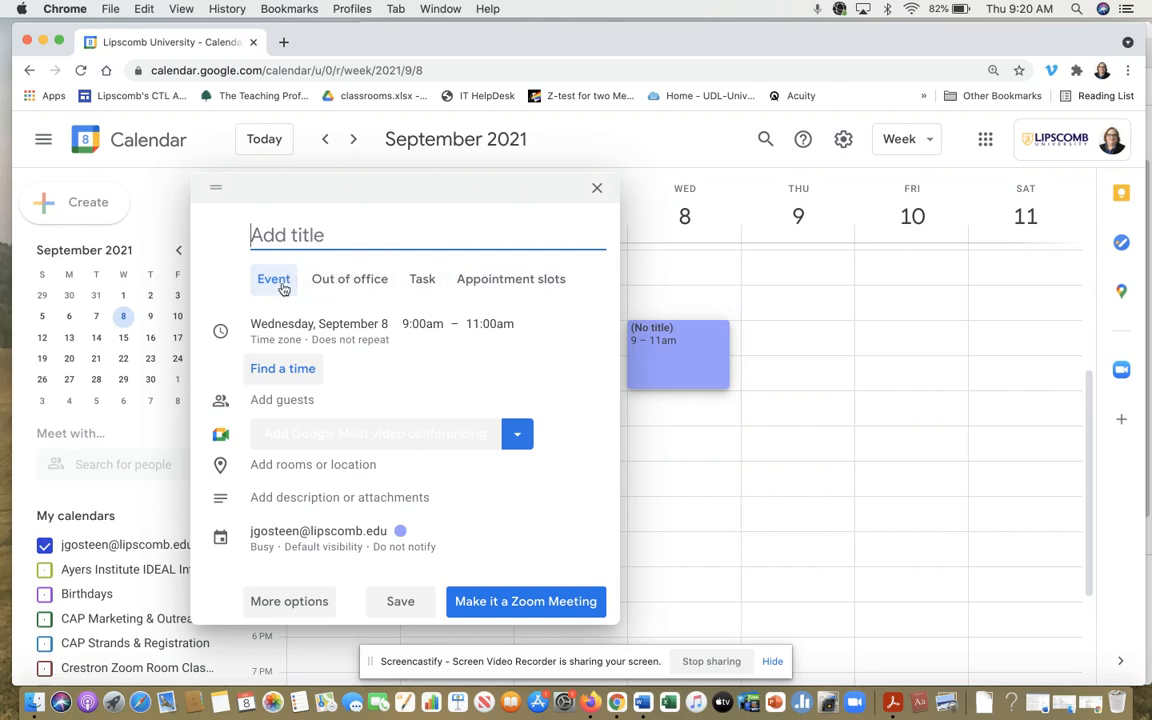
click(509, 281)
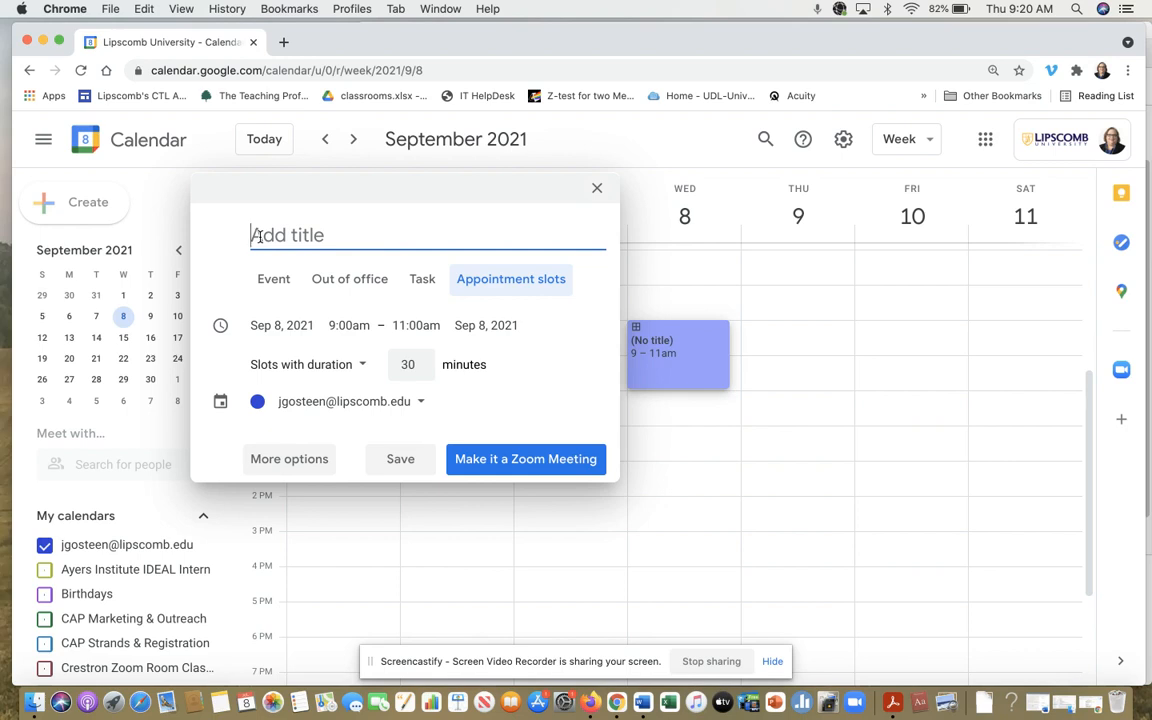
text(L)
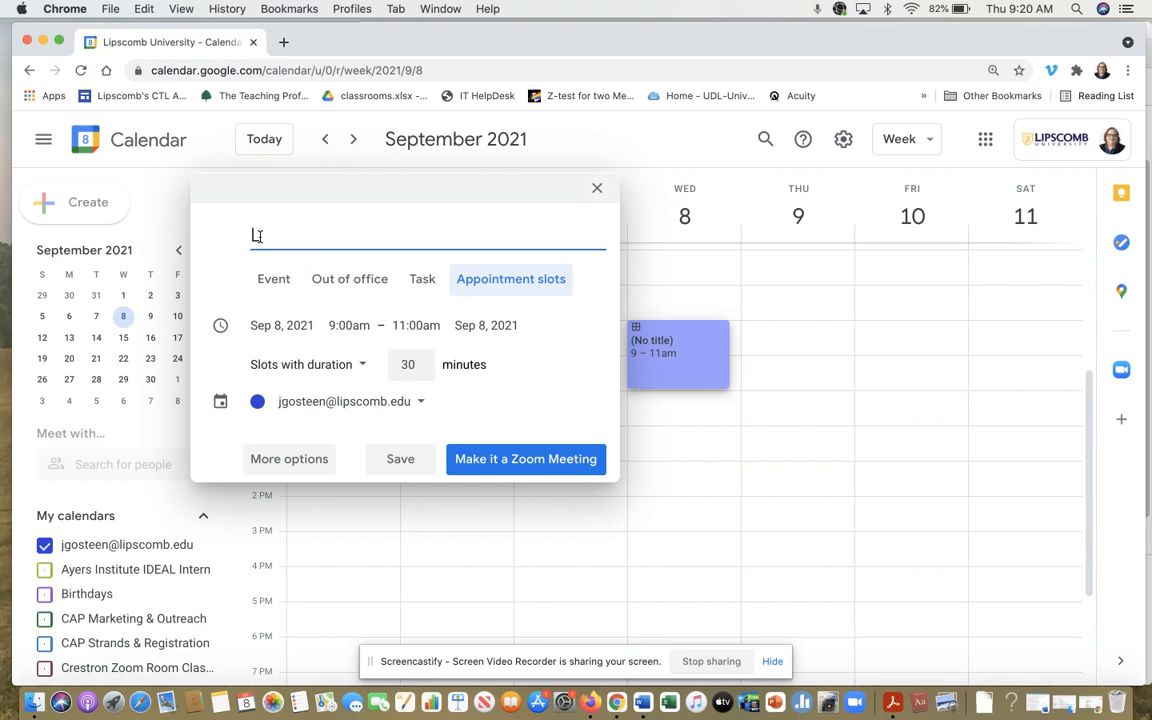
text(U1203)
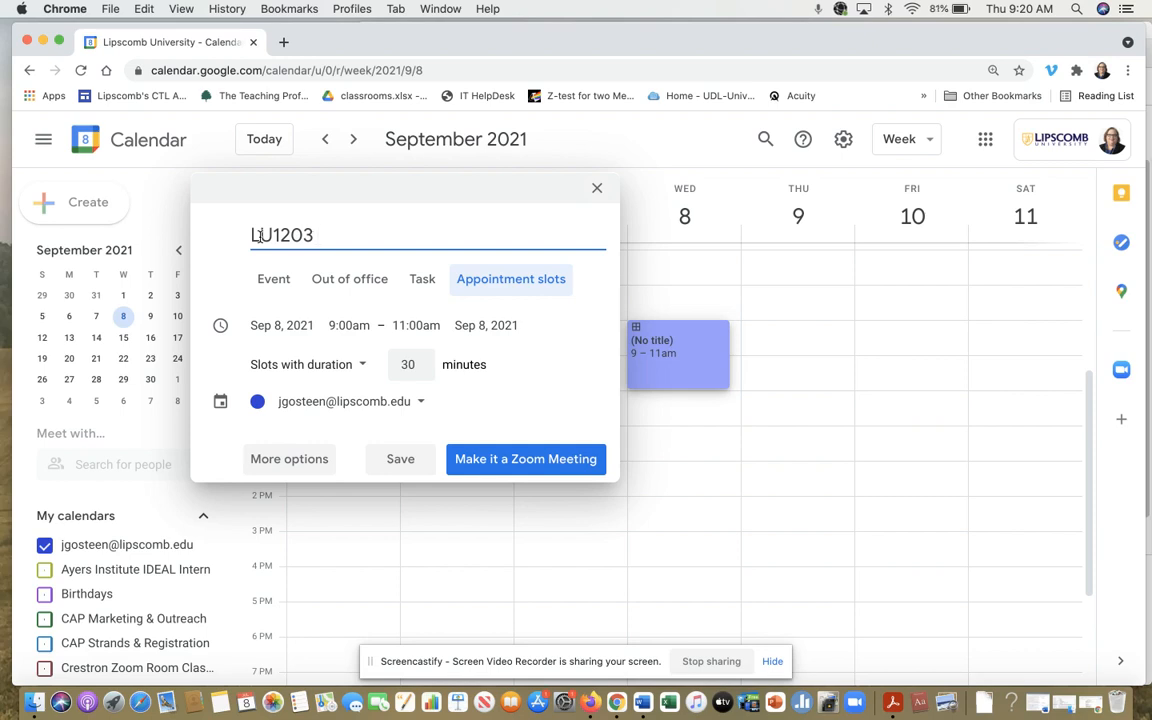
key(BackSpace)
key(BackSpace)
key(BackSpace)
key(BackSpace)
key(BackSpace)
key(BackSpace)
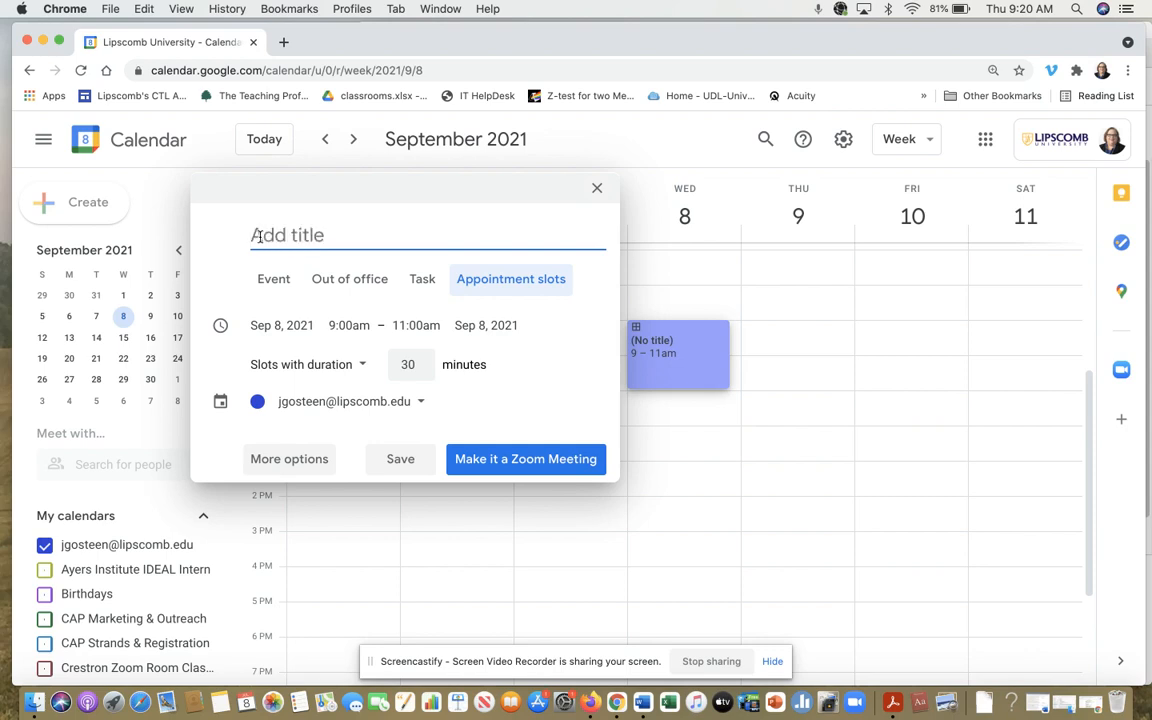
- Title the block "Student Appointments" and divide it into slots with a duration of 20 minutes
text(Student)
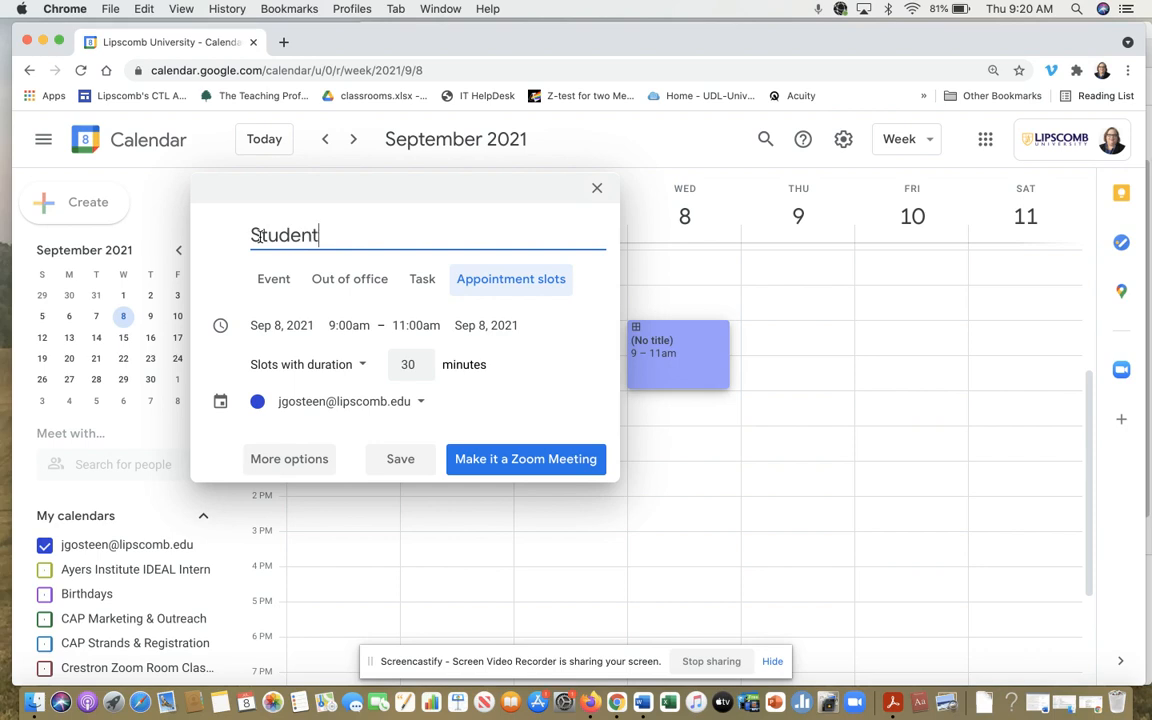
text( Appointments)
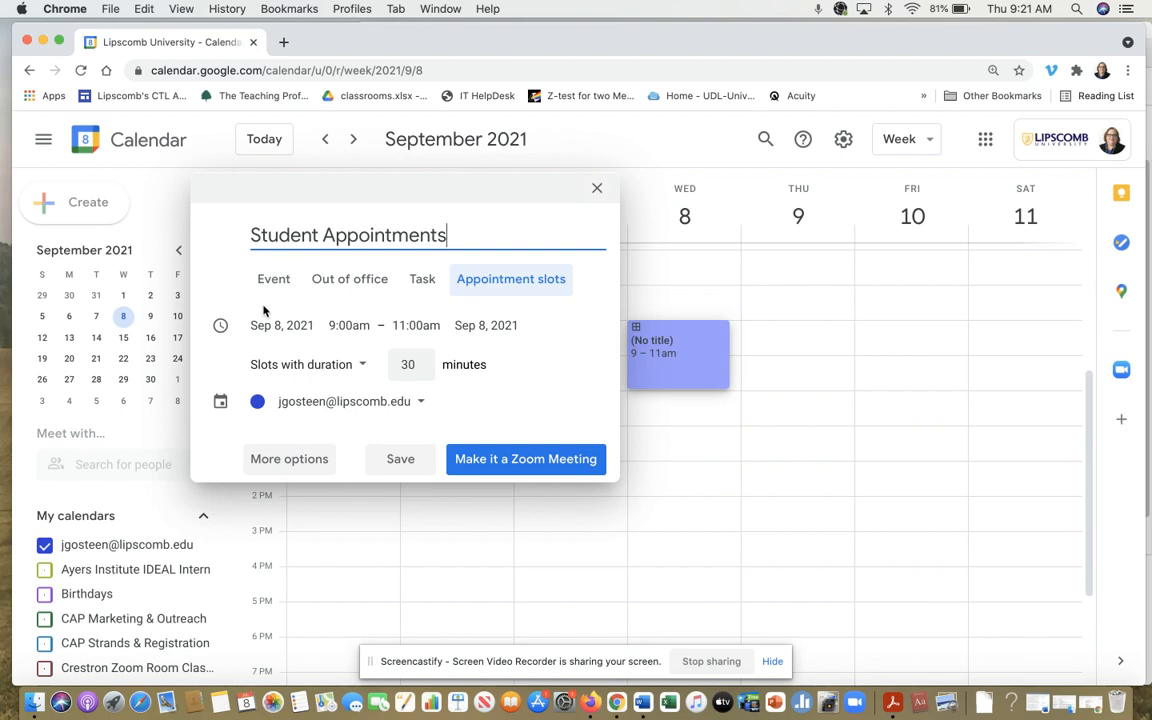
click(362, 364)
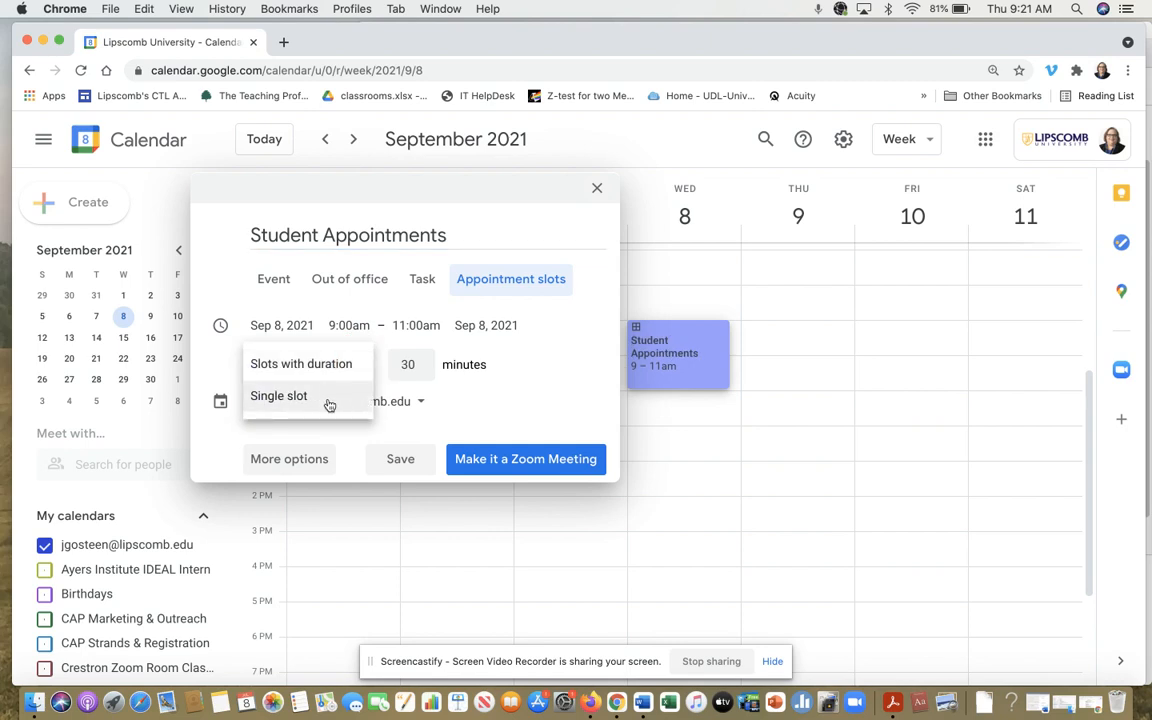
click(349, 366)
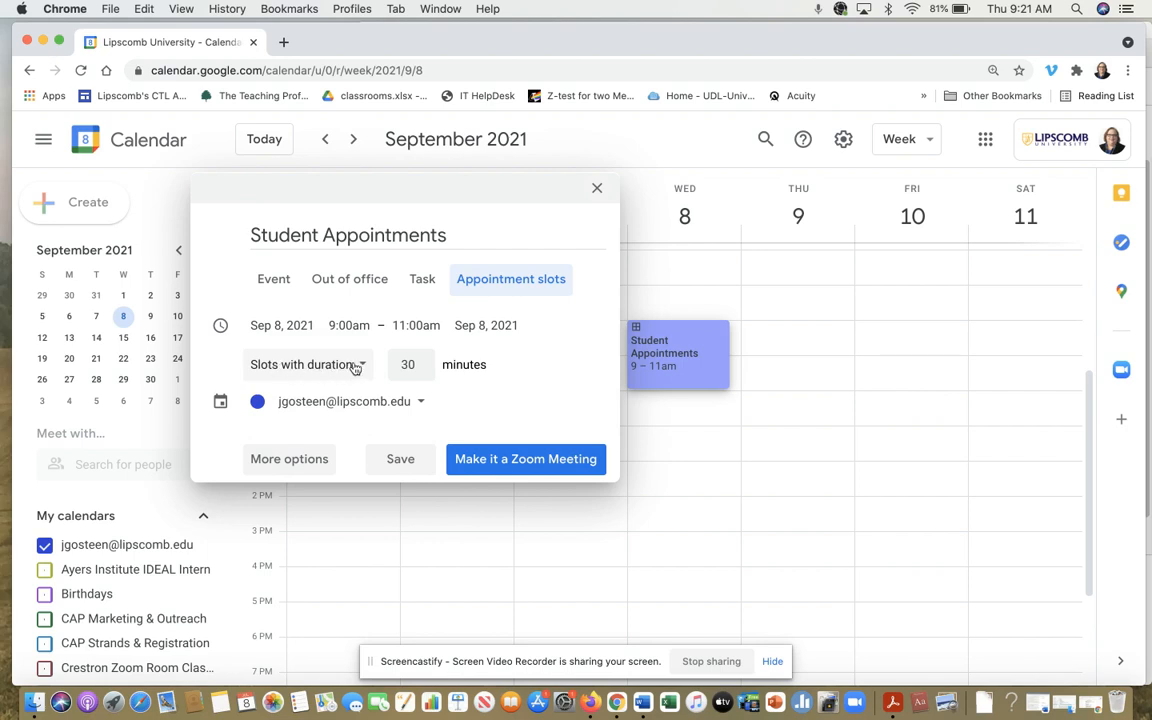
click(421, 369)
click(421, 360)
double_click(406, 364)
text(20)
- Set the location to Beaman 100B in the full event options and save the appointment slots
click(296, 460)
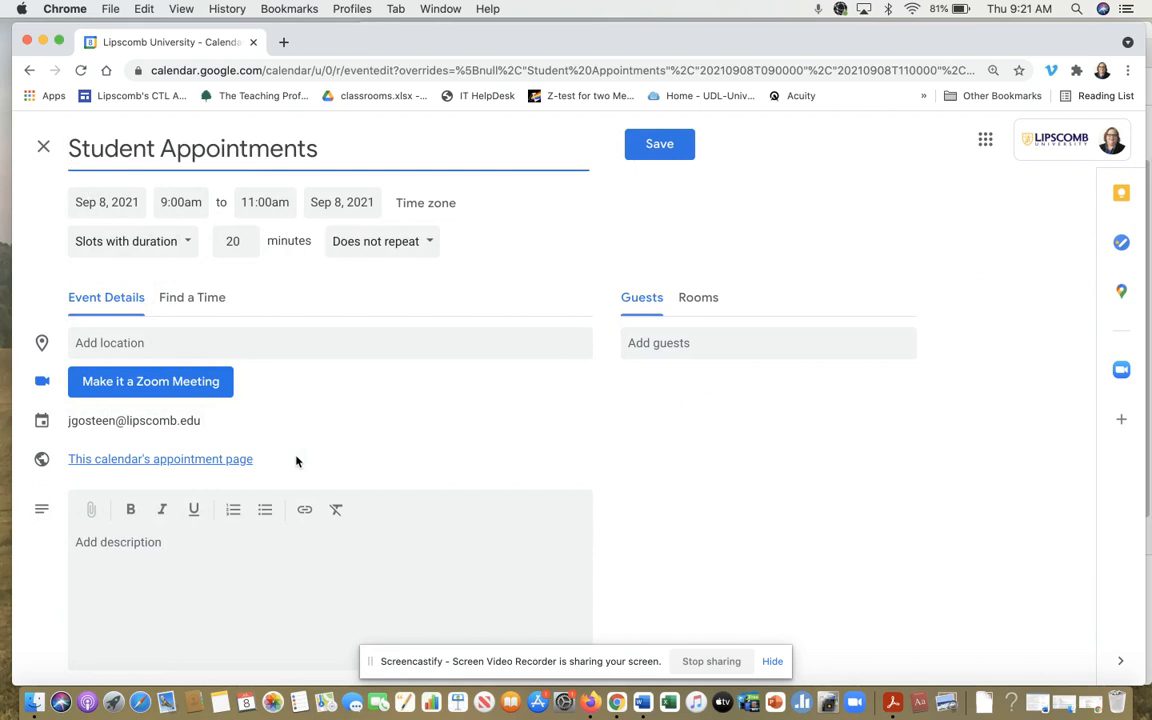
click(135, 340)
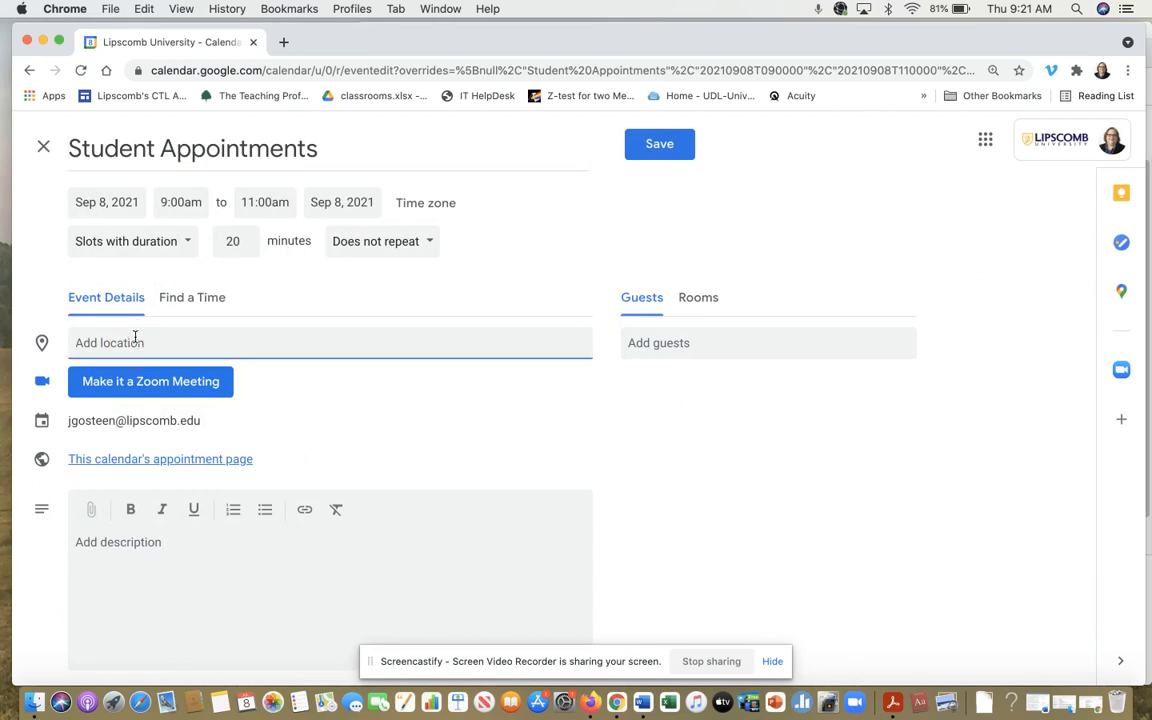
text(Bea)
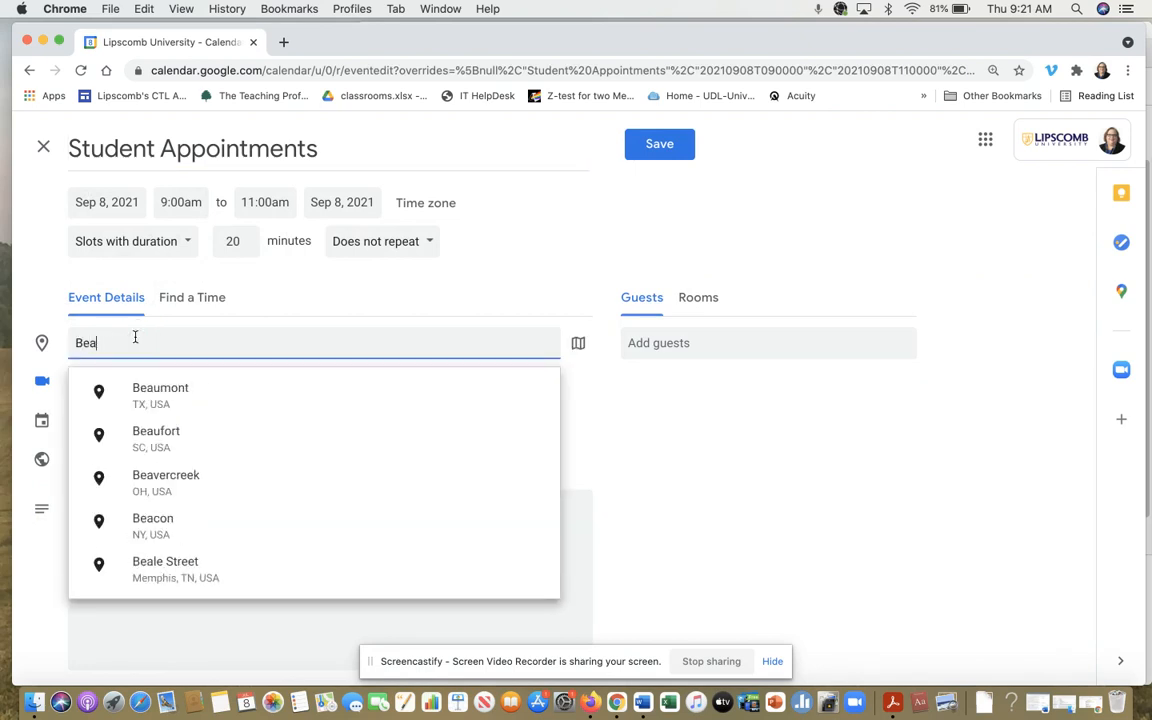
text(man 100B)
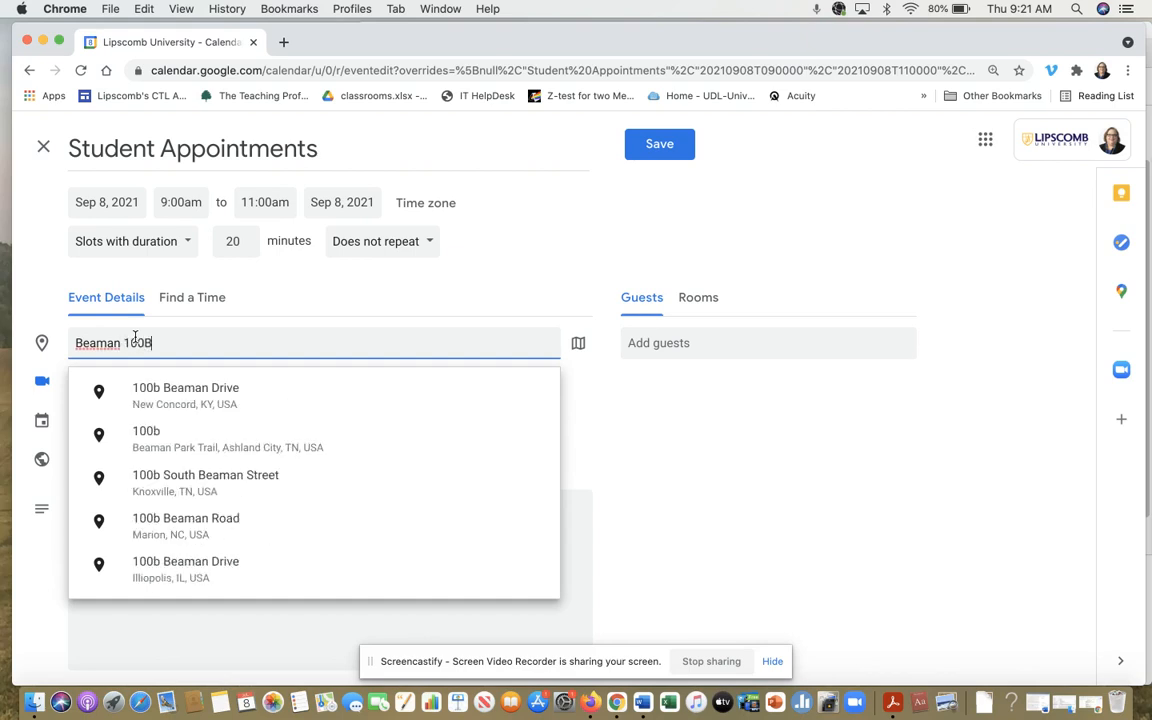
click(278, 290)
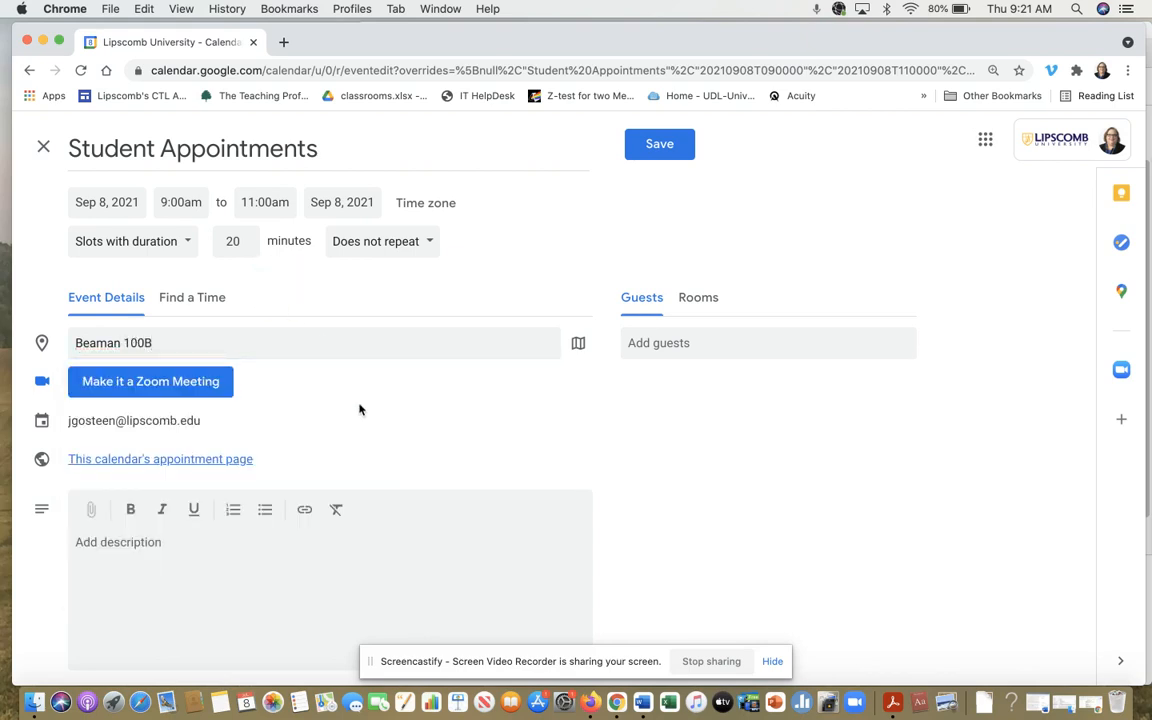
click(88, 546)
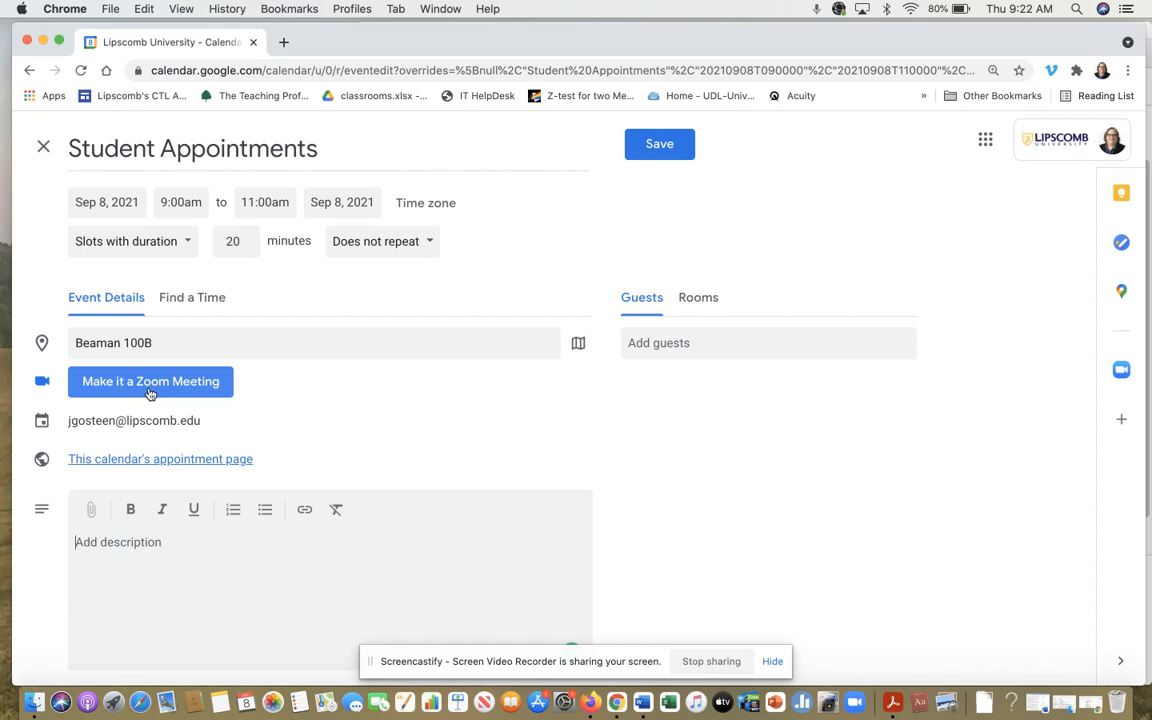
click(660, 148)
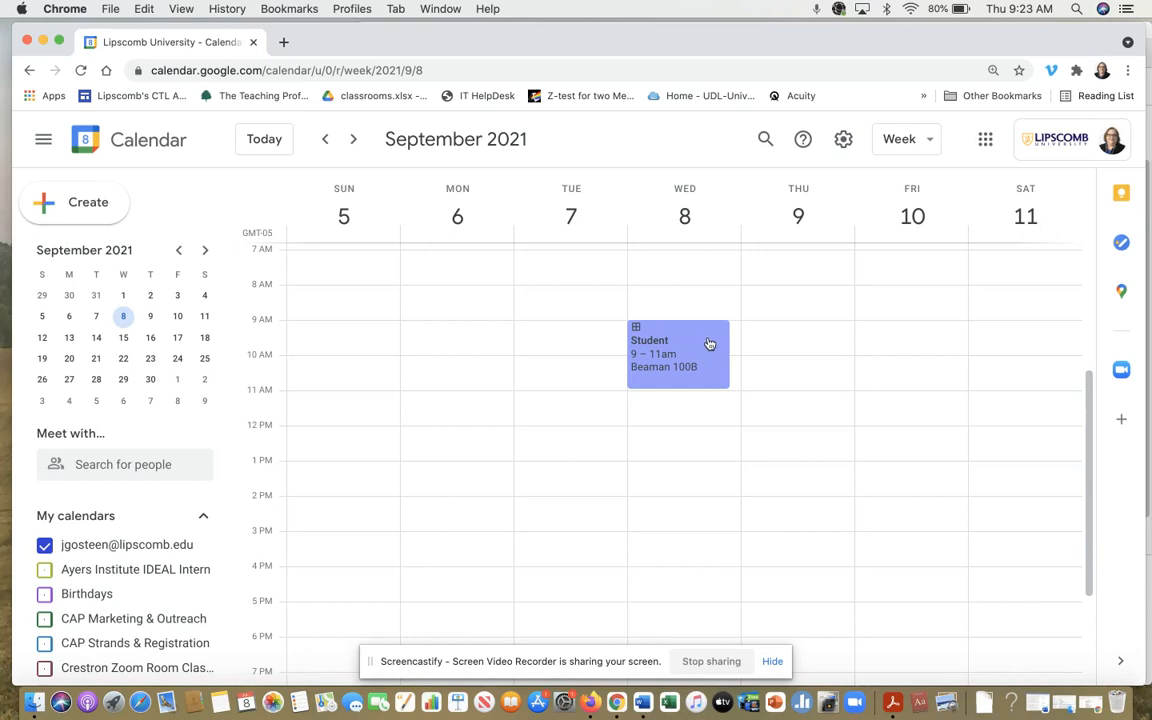
- Open the appointment booking page from the details of the Student Appointments block
click(706, 342)
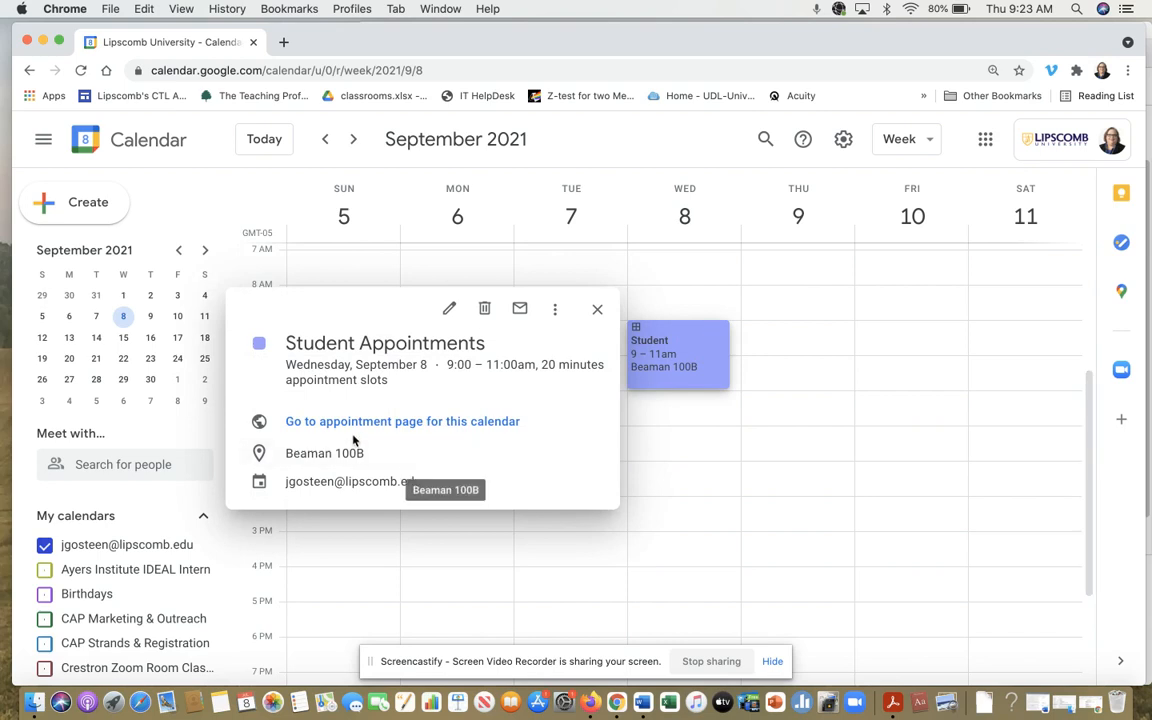
right_click(457, 425)
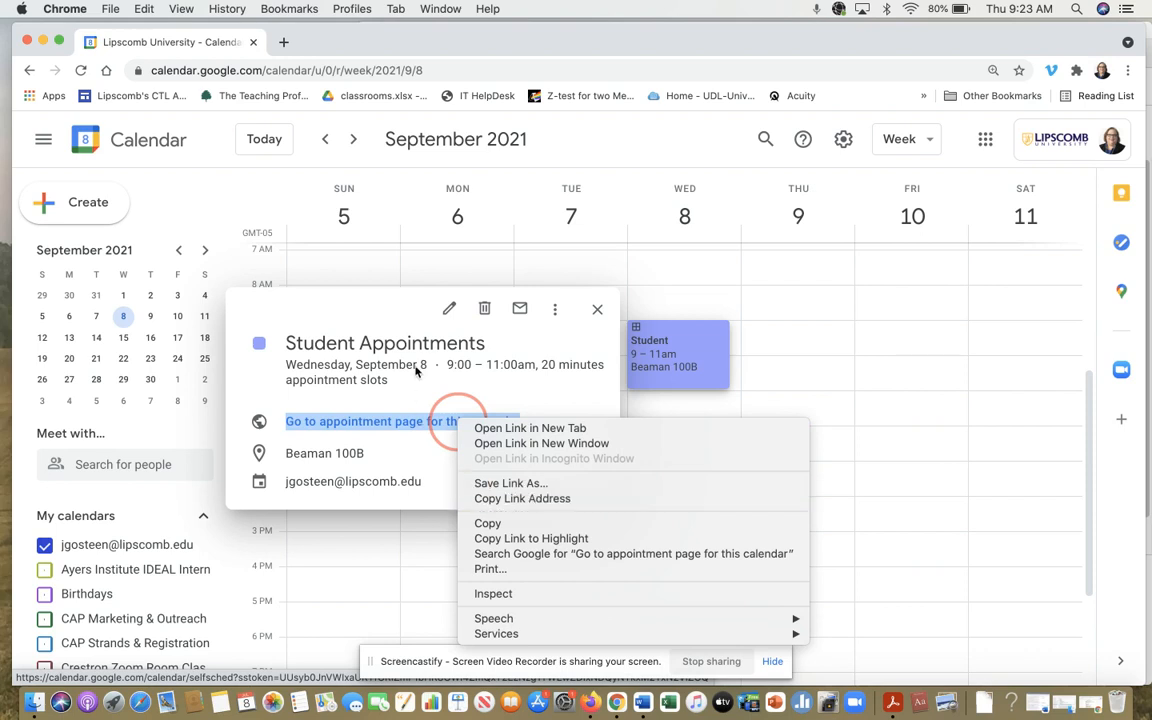
click(397, 310)
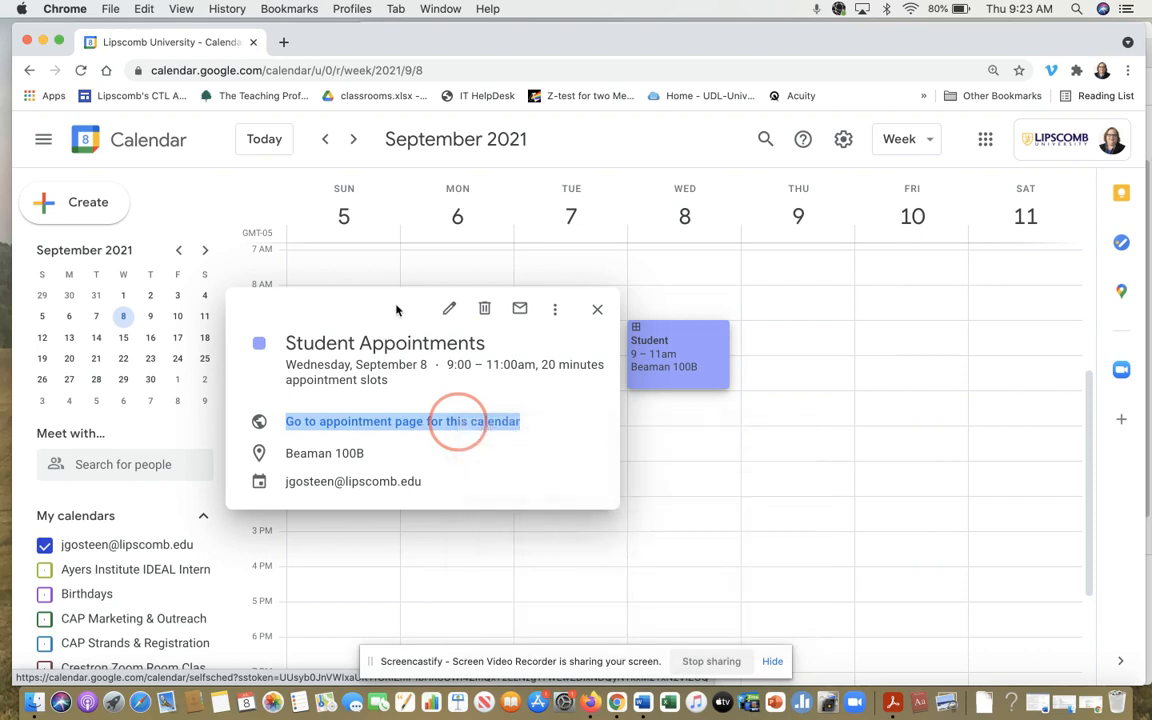
click(406, 428)
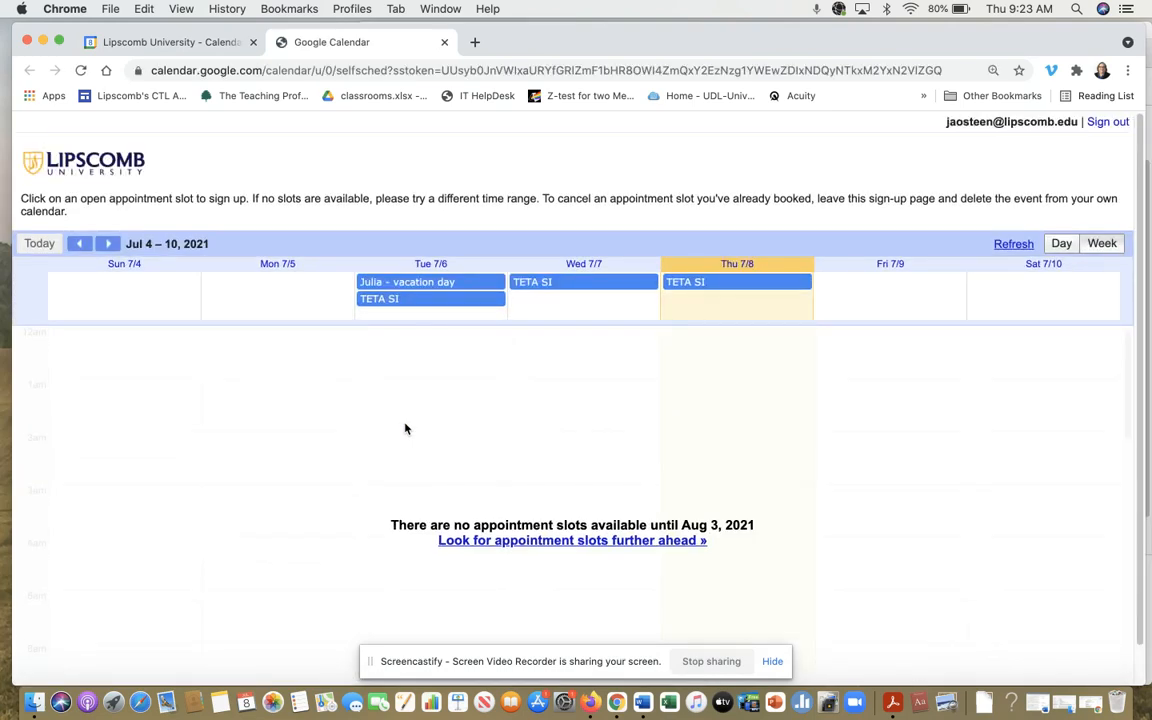
- Advance the booking page week by week to Sep 5 – 11, 2021
click(110, 244)
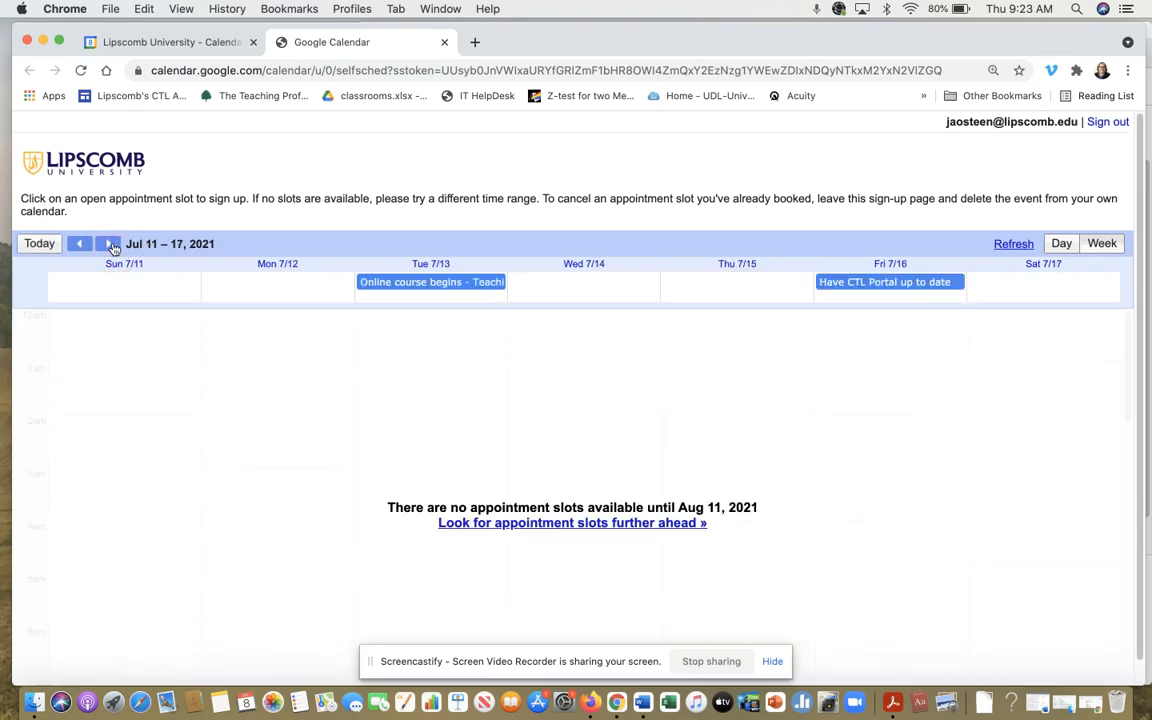
click(110, 244)
click(110, 244)
click(110, 244)
click(110, 244)
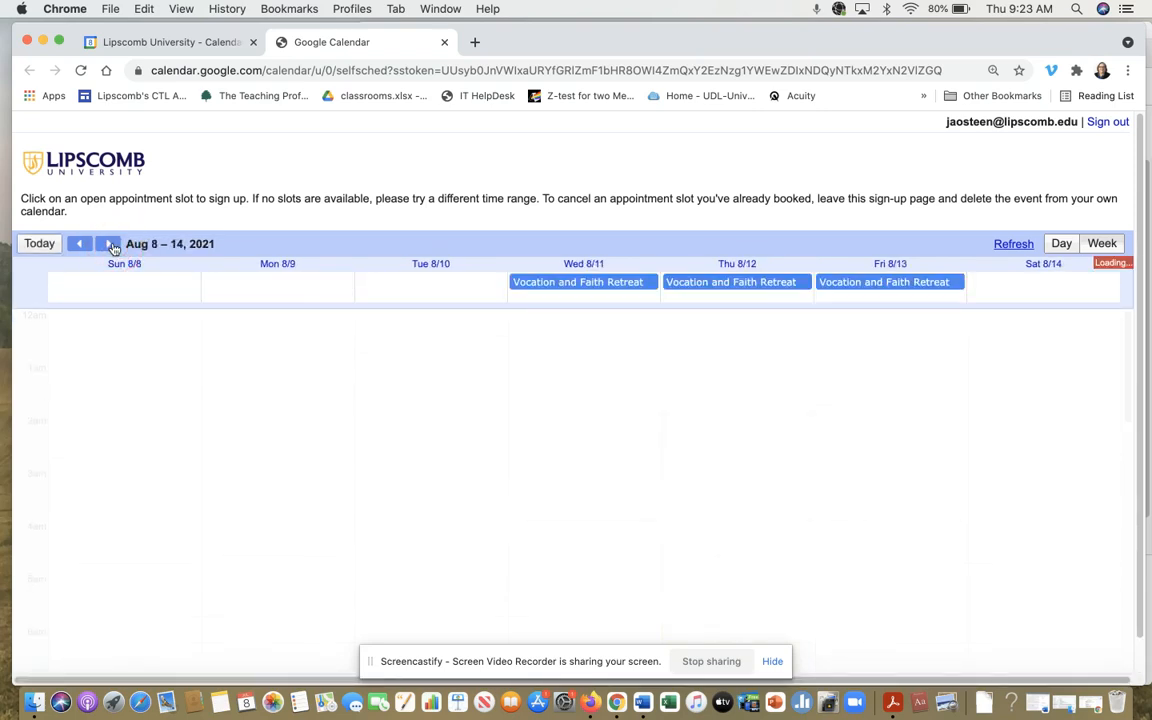
click(110, 244)
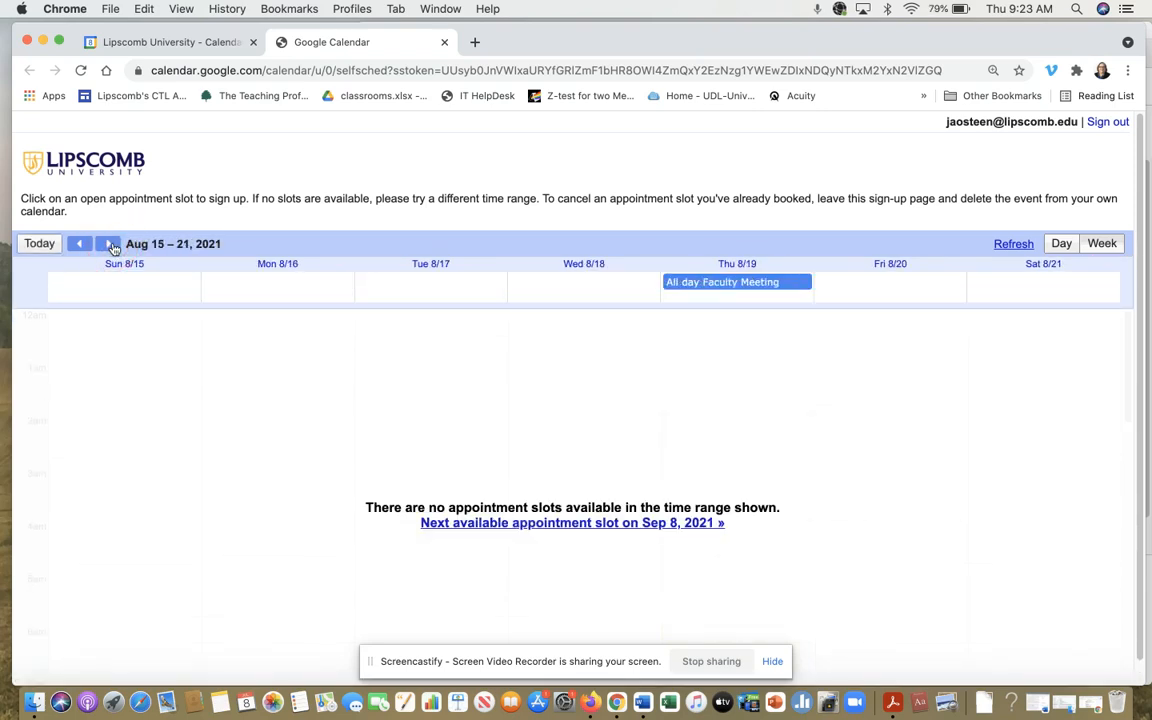
click(110, 244)
click(110, 244)
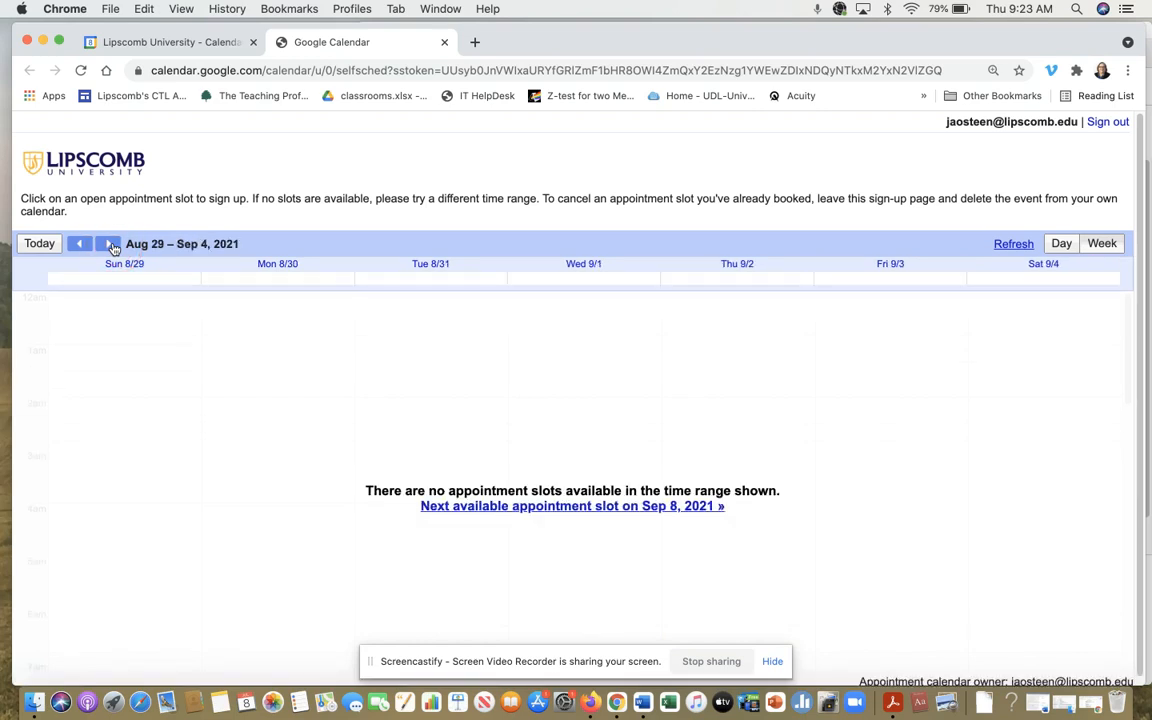
click(111, 245)
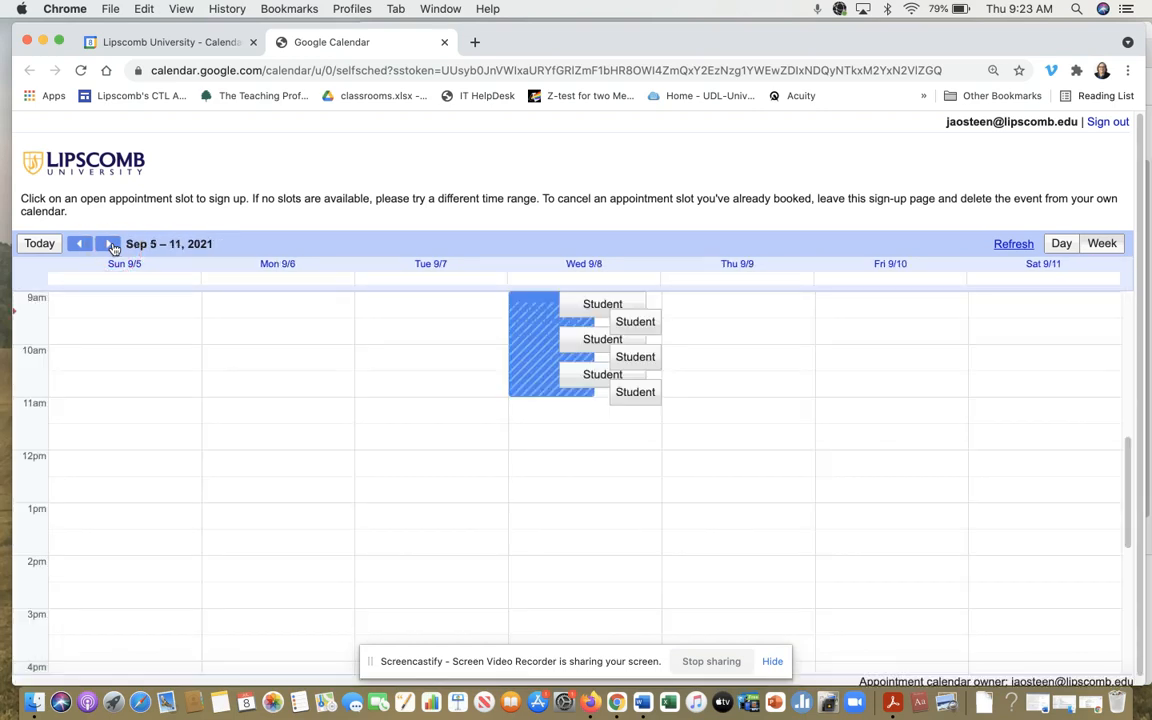
- View the booking form for the Wednesday 9:00am – 9:20am slot and close it without booking
scroll(579, 477, up, 2)
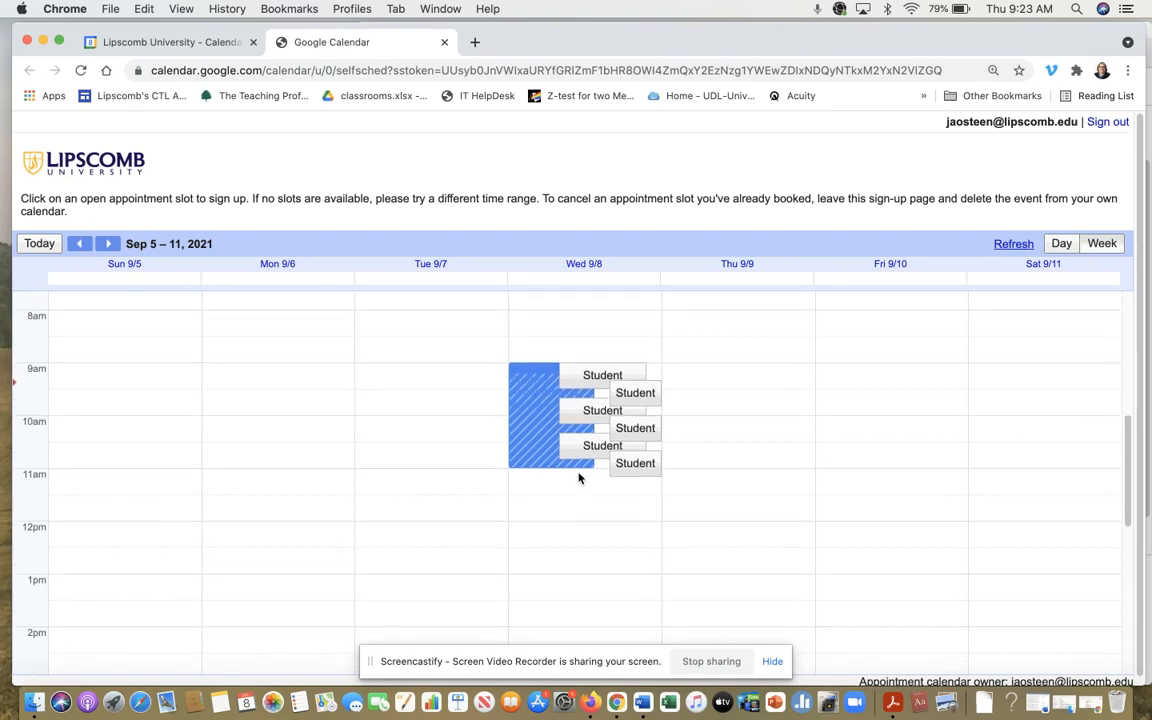
scroll(578, 478, down, 1)
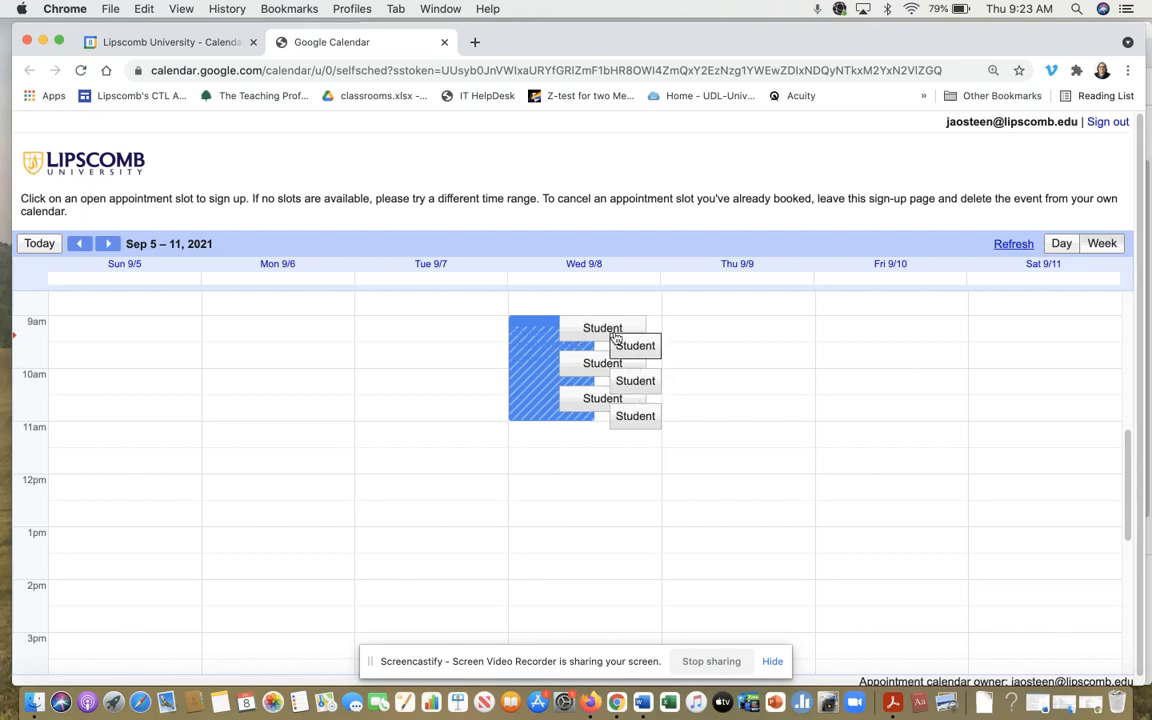
click(614, 334)
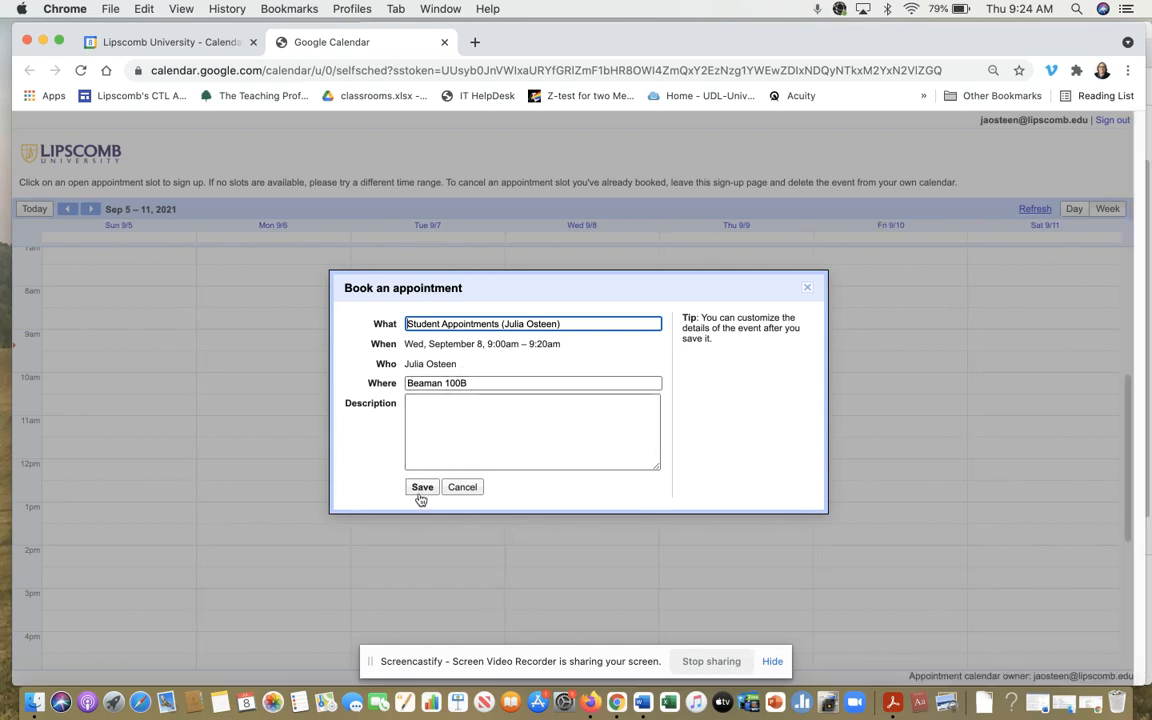
click(477, 488)
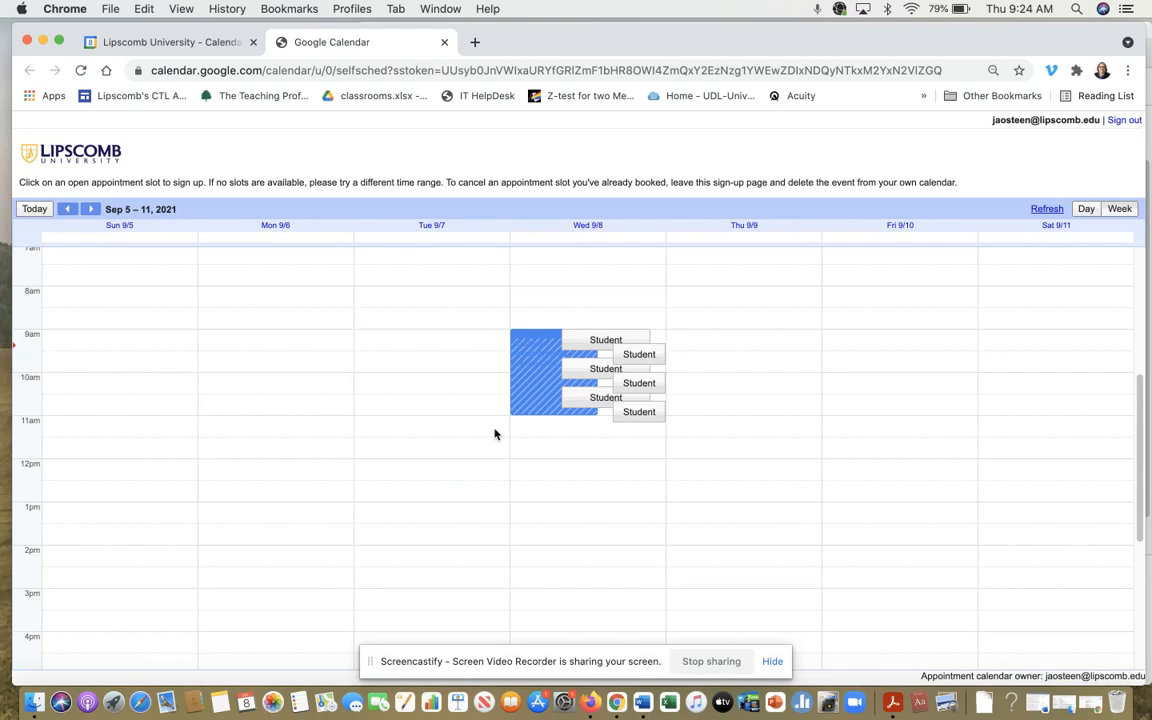
- Select the booking page's web address, and return to the main calendar with the event details closed
click(270, 72)
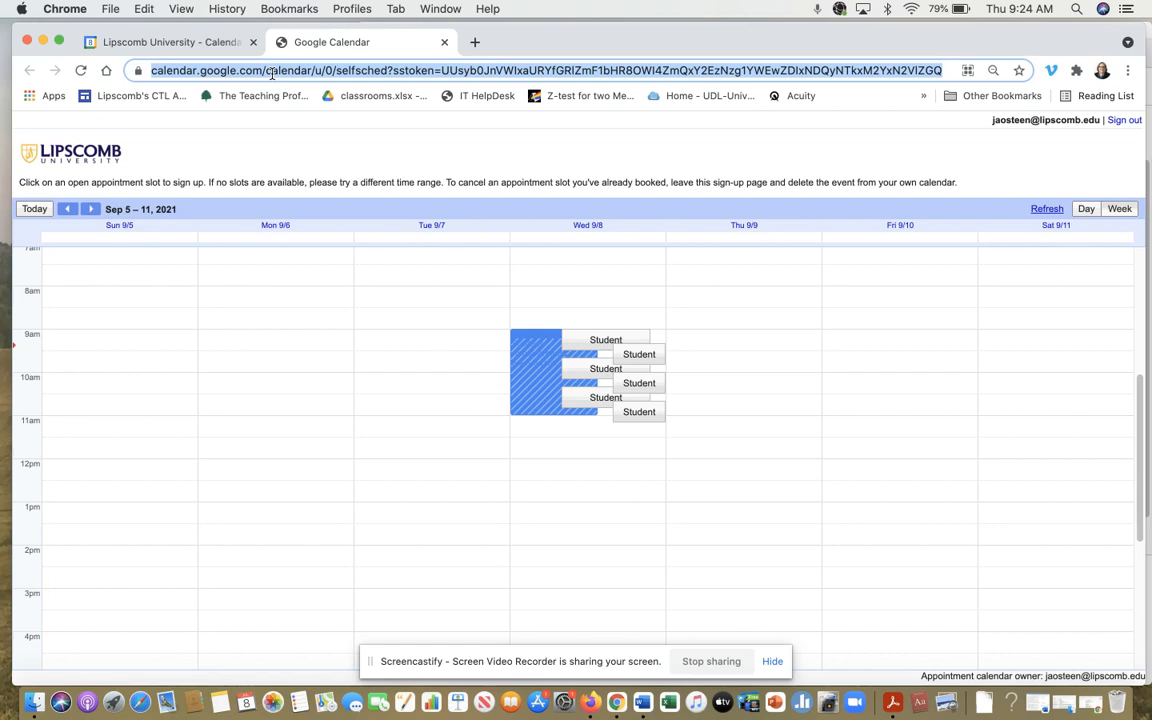
click(168, 41)
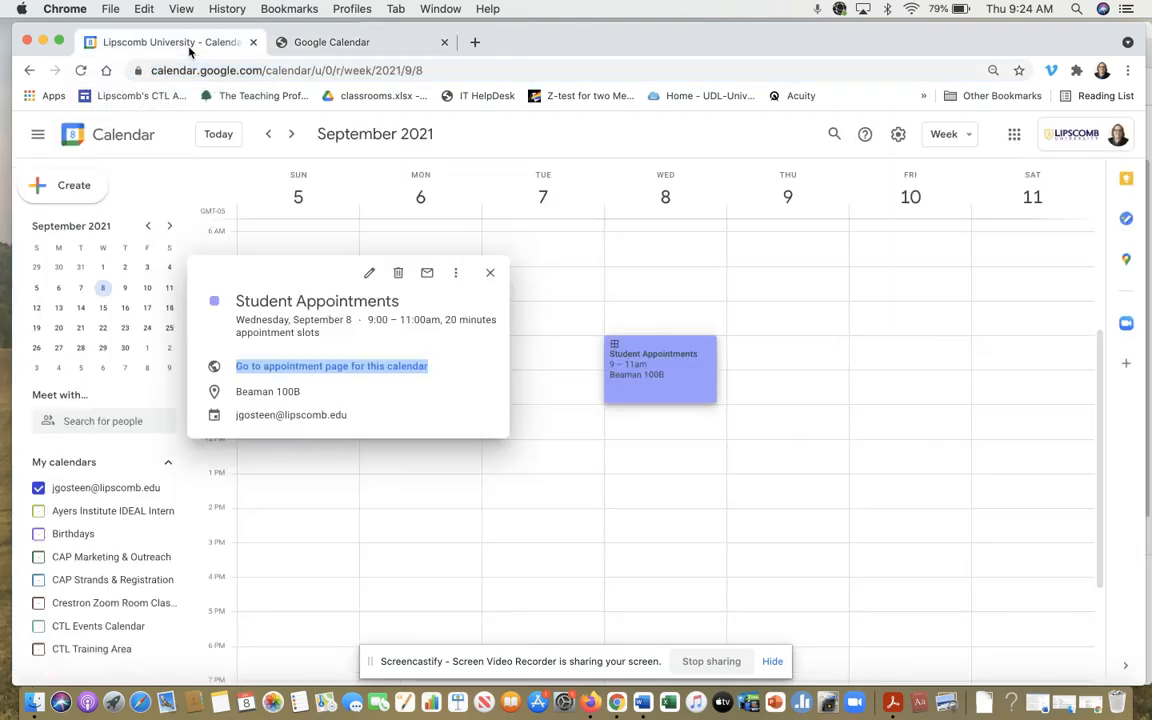
click(490, 273)
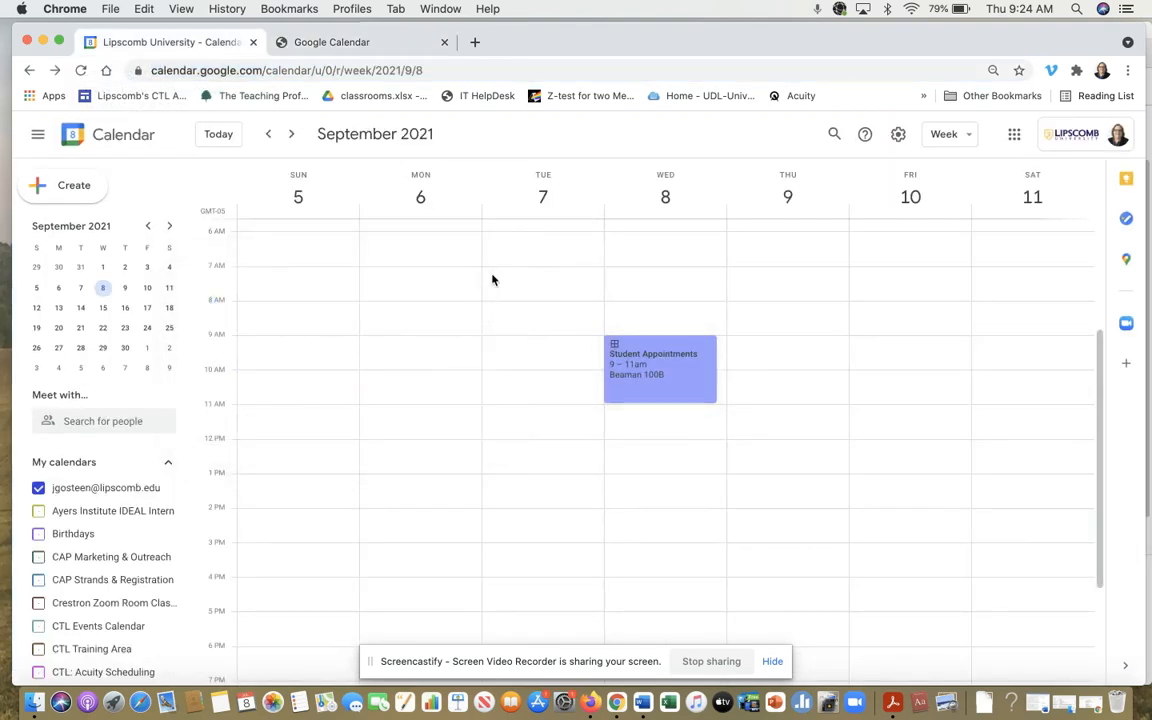